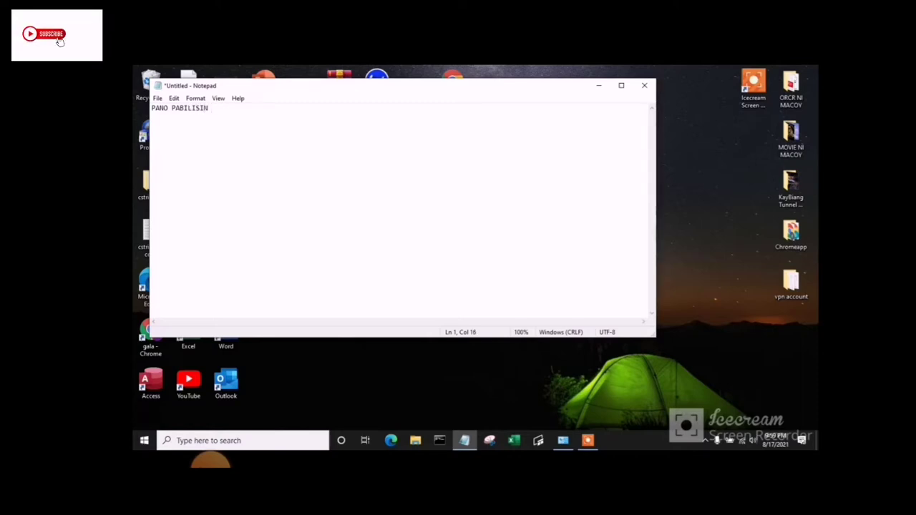
# - Complete the note line so it reads "PANO PABILISIN ANG PAG OPEN NG GOOGLE CHROME"
pyautogui.write('ANG PAG OPEN NG G')
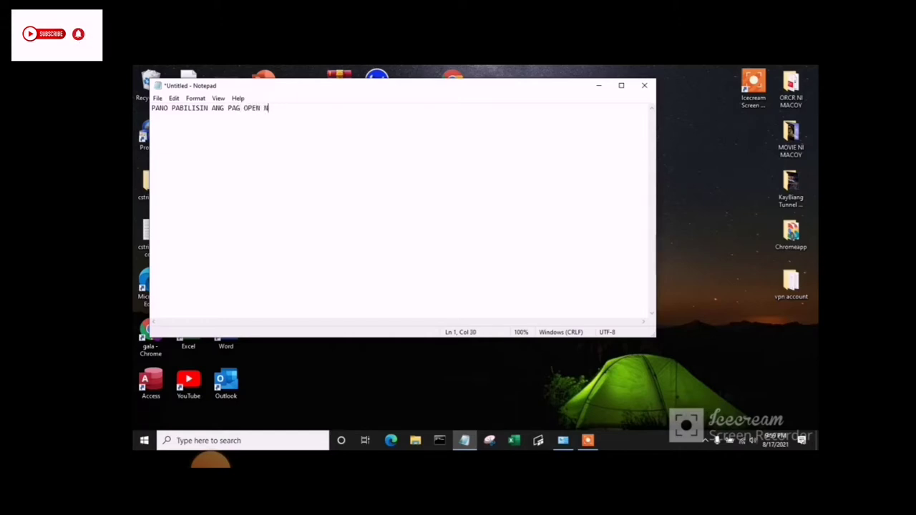
pyautogui.write('OOGLE ')
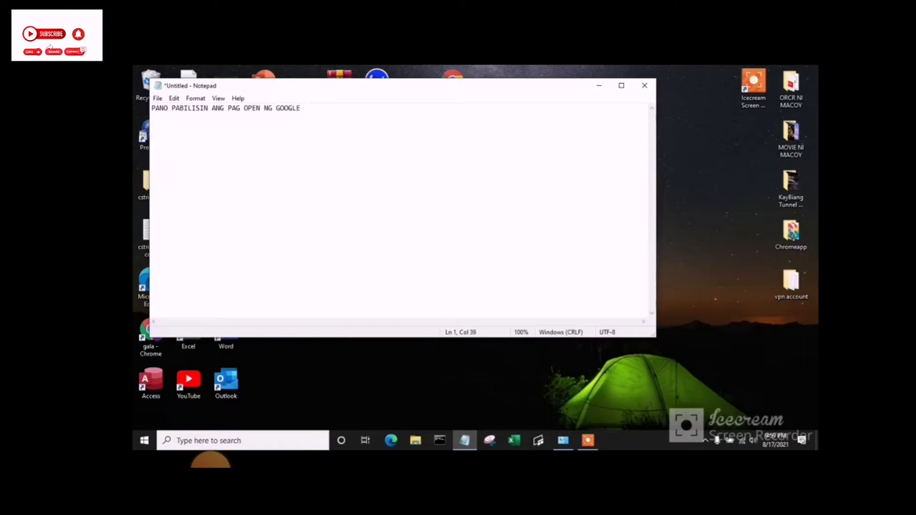
pyautogui.write('CHROME')
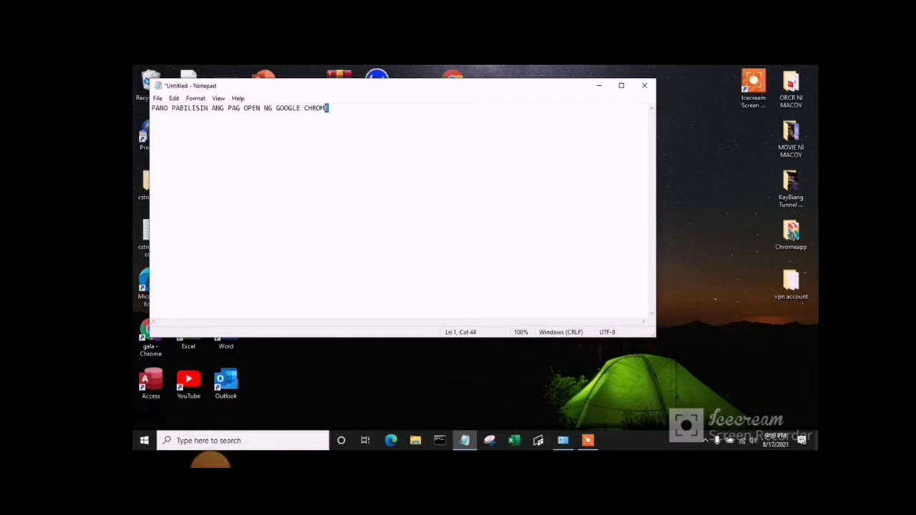
# - Erase the whole line about opening Google Chrome so the note is empty
pyautogui.hotkey('shift', 'Left')
pyautogui.hotkey('shift', 'Left')
pyautogui.hotkey('shift', 'Left')
pyautogui.hotkey('shift', 'Left')
pyautogui.hotkey('shift', 'Left')
pyautogui.hotkey('shift', 'Left')
pyautogui.hotkey('shift', 'Left')
pyautogui.hotkey('shift', 'Left')
pyautogui.hotkey('shift', 'Left')
pyautogui.hotkey('shift', 'Left')
pyautogui.hotkey('shift', 'Left')
pyautogui.hotkey('shift', 'Left')
pyautogui.hotkey('shift', 'Left')
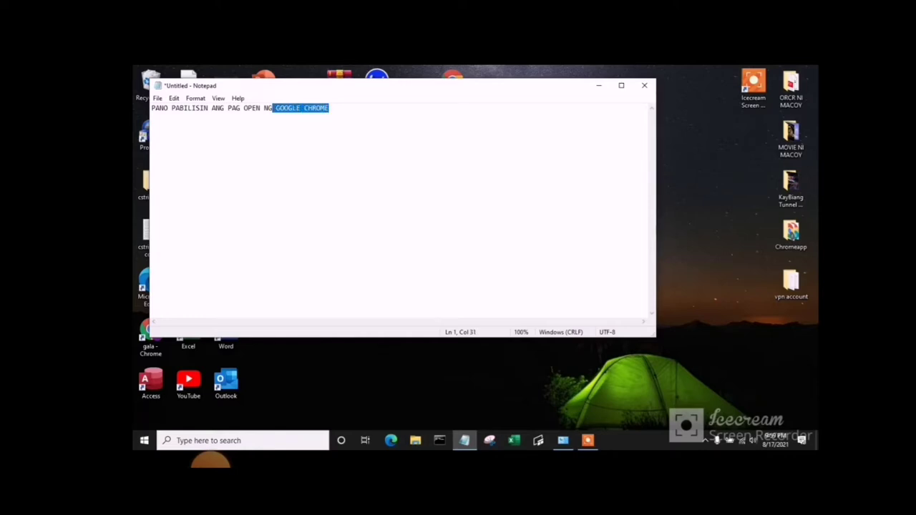
pyautogui.write('V')
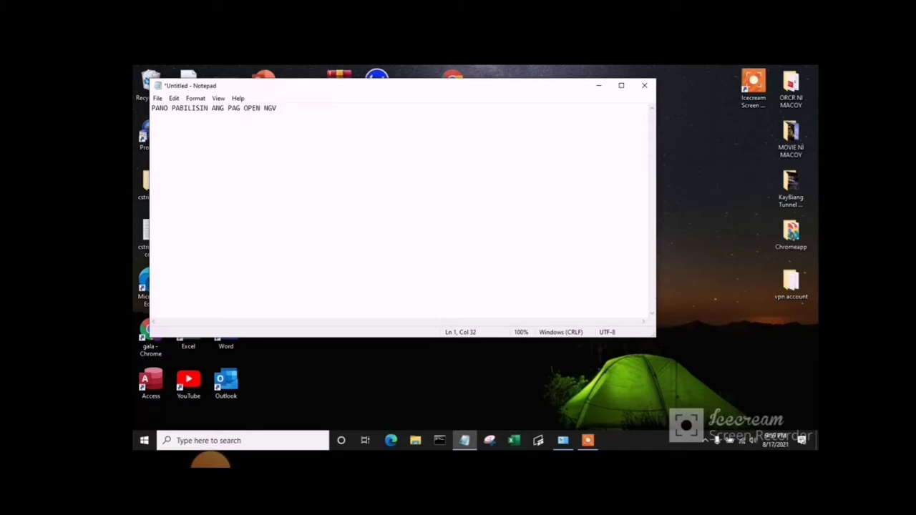
pyautogui.press('BackSpace')
pyautogui.press('BackSpace')
pyautogui.press('BackSpace')
pyautogui.press('BackSpace')
pyautogui.press('BackSpace')
pyautogui.press('BackSpace')
pyautogui.press('BackSpace')
pyautogui.press('BackSpace')
pyautogui.press('BackSpace')
pyautogui.press('BackSpace')
pyautogui.press('BackSpace')
pyautogui.press('BackSpace')
pyautogui.press('BackSpace')
pyautogui.press('BackSpace')
pyautogui.press('BackSpace')
pyautogui.press('BackSpace')
pyautogui.press('BackSpace')
pyautogui.press('BackSpace')
pyautogui.press('BackSpace')
pyautogui.press('BackSpace')
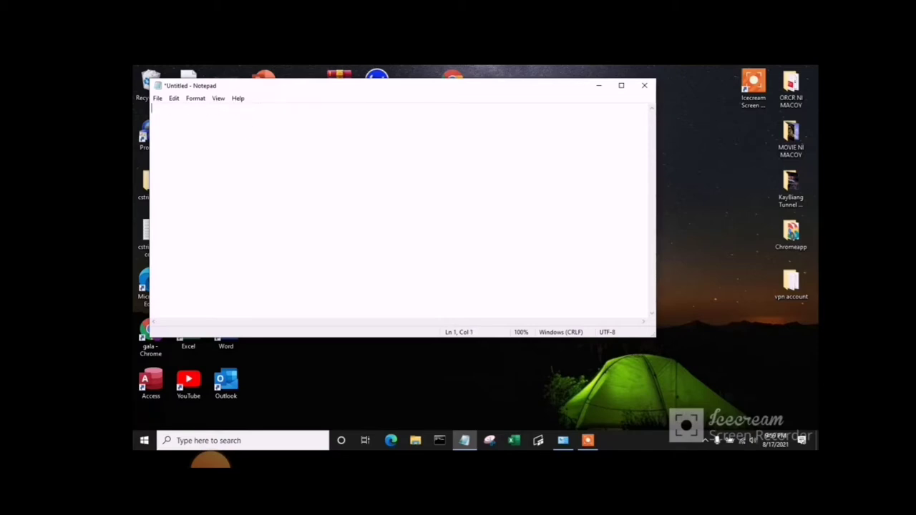
# - Write "SO LETS START" in the empty note and delete the text again
pyautogui.write('SO LETS START')
pyautogui.hotkey('shift', 'Left')
pyautogui.hotkey('shift', 'Left')
pyautogui.hotkey('shift', 'Left')
pyautogui.hotkey('shift', 'Left')
pyautogui.hotkey('shift', 'Left')
pyautogui.hotkey('shift', 'Left')
pyautogui.hotkey('shift', 'Left')
pyautogui.hotkey('shift', 'Left')
pyautogui.hotkey('shift', 'Left')
pyautogui.hotkey('shift', 'Left')
pyautogui.hotkey('shift', 'Left')
pyautogui.hotkey('shift', 'Left')
pyautogui.hotkey('shift', 'Left')
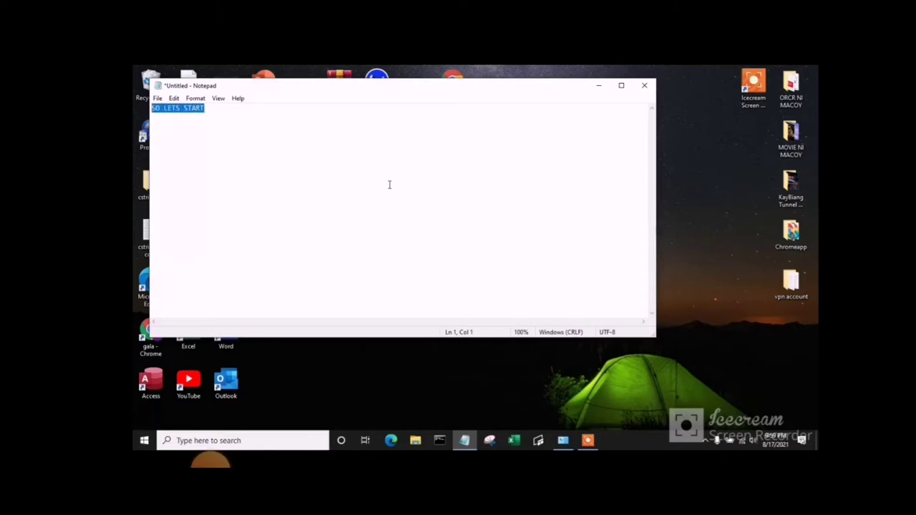
pyautogui.press('BackSpace')
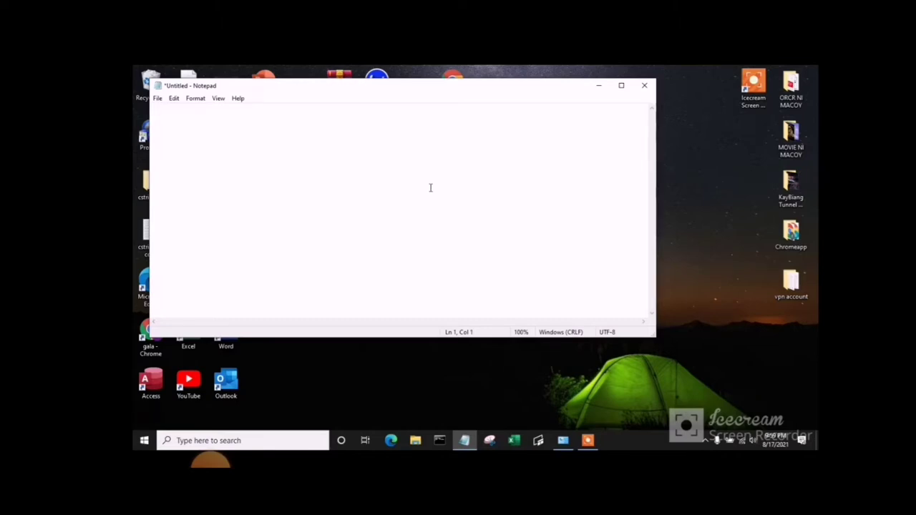
# - Minimize the note and look at the available actions for the Google Chrome desktop shortcut, without choosing one
pyautogui.click(513, 417)
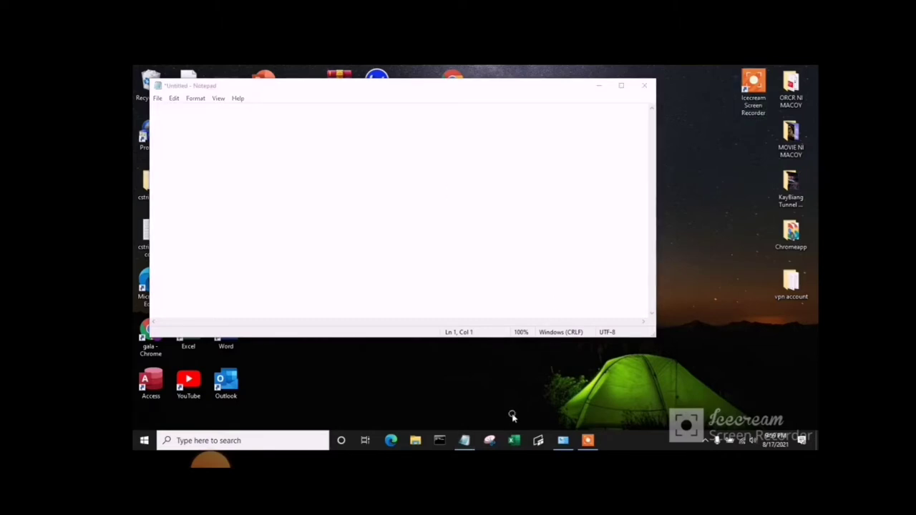
pyautogui.click(598, 86)
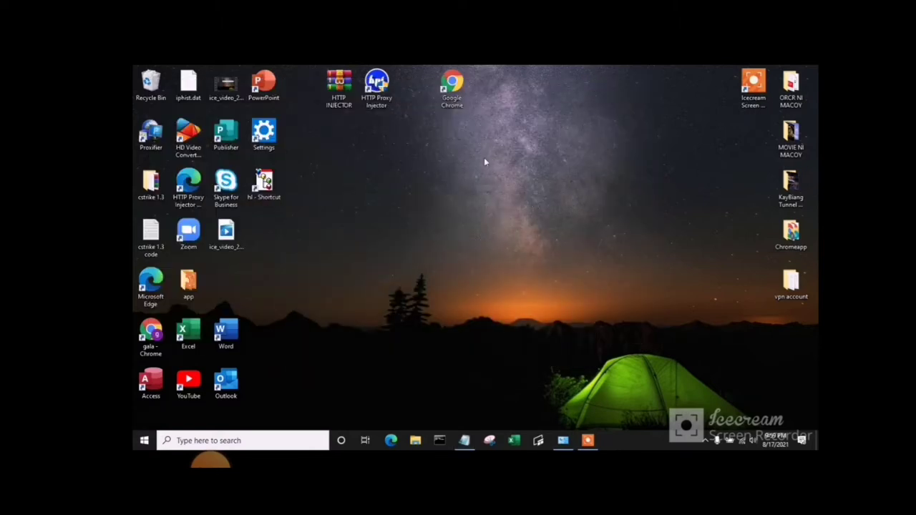
pyautogui.rightClick(456, 91)
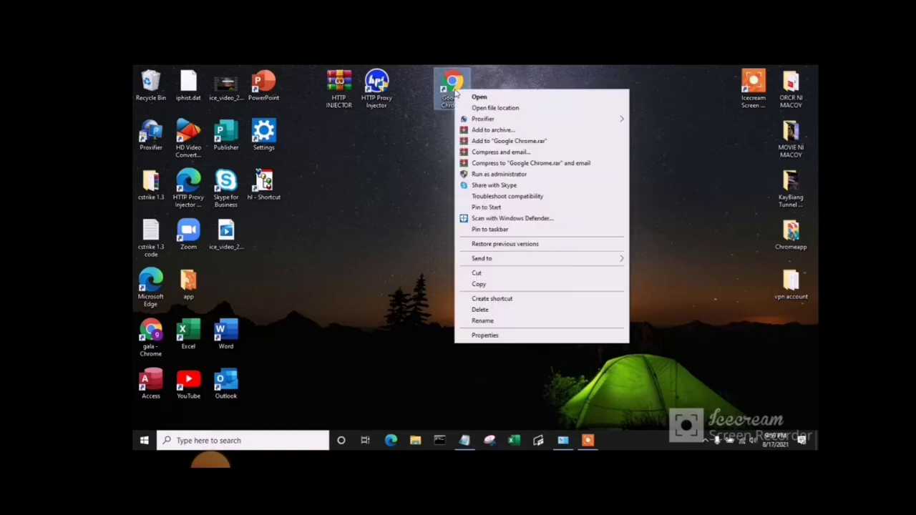
pyautogui.click(421, 129)
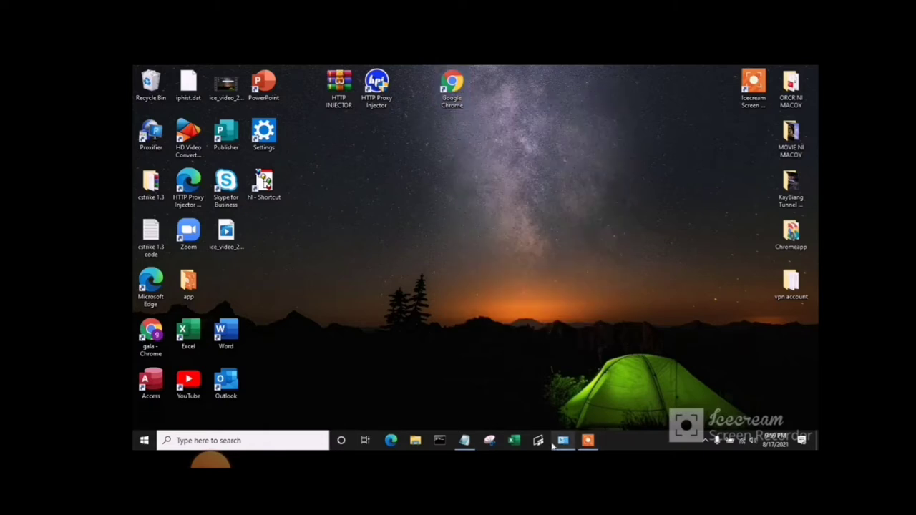
# - Bring the empty note back and write "RIGHT CLICK PO NATIN" in it
pyautogui.click(464, 440)
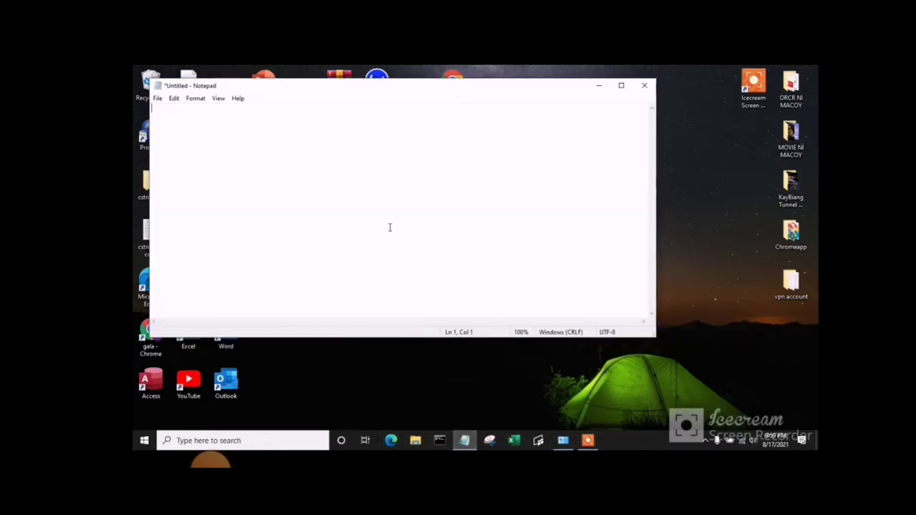
pyautogui.write('RIGHT CL')
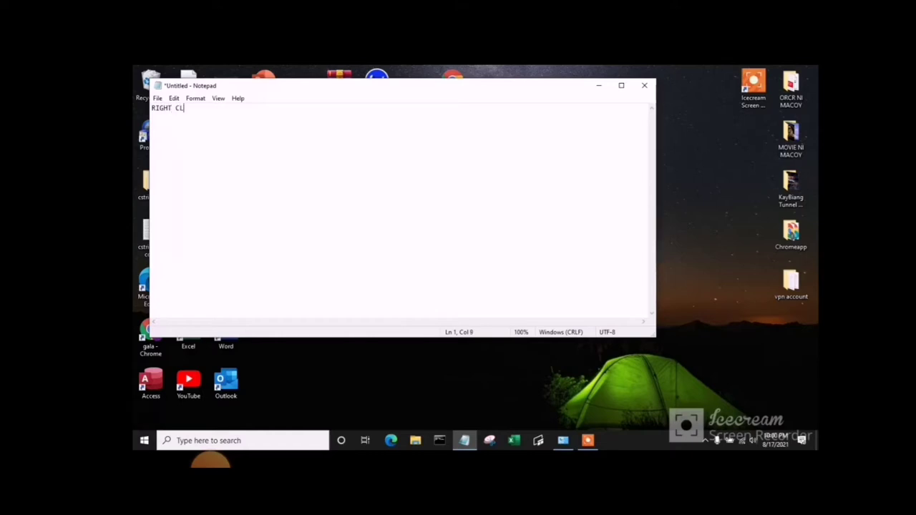
pyautogui.write('ICK PO NATIN')
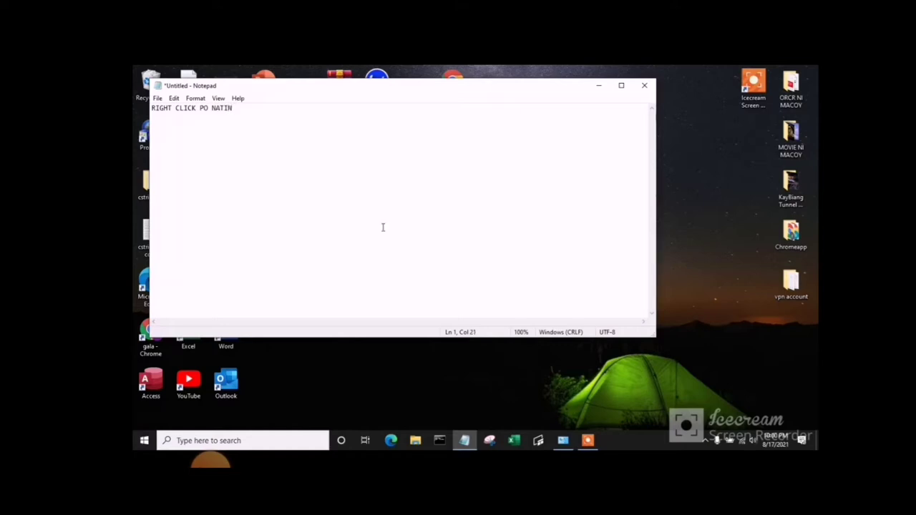
# - Select the whole "RIGHT CLICK PO NATIN" line and delete it from the note
pyautogui.hotkey('shift', 'Left')
pyautogui.hotkey('shift', 'Left')
pyautogui.hotkey('shift', 'Left')
pyautogui.hotkey('shift', 'Left')
pyautogui.hotkey('shift', 'Left')
pyautogui.hotkey('shift', 'Left')
pyautogui.hotkey('shift', 'Left')
pyautogui.hotkey('shift', 'Left')
pyautogui.hotkey('shift', 'Left')
pyautogui.hotkey('shift', 'Left')
pyautogui.hotkey('shift', 'Left')
pyautogui.hotkey('shift', 'Left')
pyautogui.hotkey('shift', 'Left')
pyautogui.hotkey('shift', 'Left')
pyautogui.hotkey('shift', 'Left')
pyautogui.hotkey('shift', 'Left')
pyautogui.hotkey('shift', 'Left')
pyautogui.hotkey('shift', 'Left')
pyautogui.hotkey('shift', 'Left')
pyautogui.press('Left')
pyautogui.hotkey('ctrl', 'Right')
pyautogui.hotkey('ctrl', 'Right')
pyautogui.hotkey('shift', 'Left')
pyautogui.hotkey('shift', 'Left')
pyautogui.hotkey('shift', 'Left')
pyautogui.hotkey('shift', 'Left')
pyautogui.hotkey('shift', 'Left')
pyautogui.hotkey('shift', 'Left')
pyautogui.hotkey('shift', 'Left')
pyautogui.hotkey('shift', 'Left')
pyautogui.hotkey('shift', 'Left')
pyautogui.hotkey('shift', 'Left')
pyautogui.hotkey('shift', 'Left')
pyautogui.hotkey('shift', 'Left')
pyautogui.hotkey('shift', 'Left')
pyautogui.hotkey('shift', 'Left')
pyautogui.hotkey('shift', 'Left')
pyautogui.hotkey('shift', 'Left')
pyautogui.hotkey('shift', 'Left')
pyautogui.hotkey('shift', 'Left')
pyautogui.hotkey('shift', 'Left')
pyautogui.hotkey('shift', 'Left')
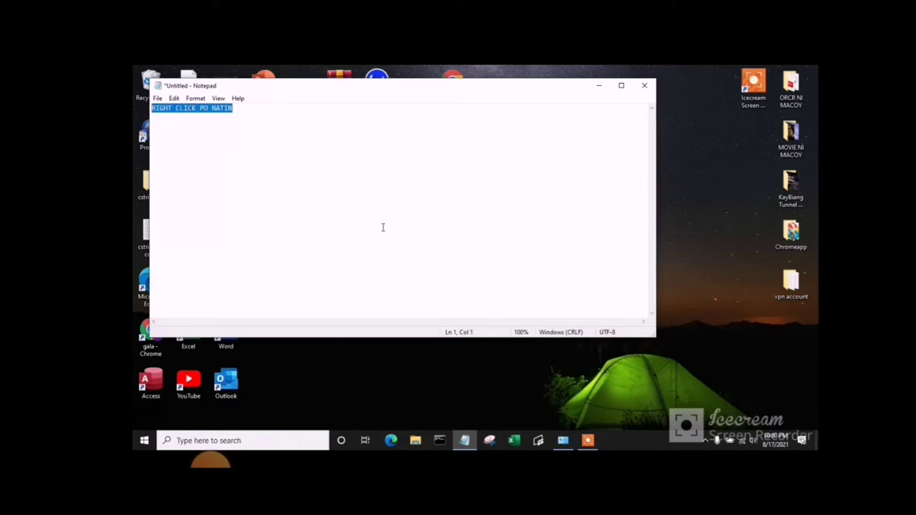
pyautogui.press('Delete')
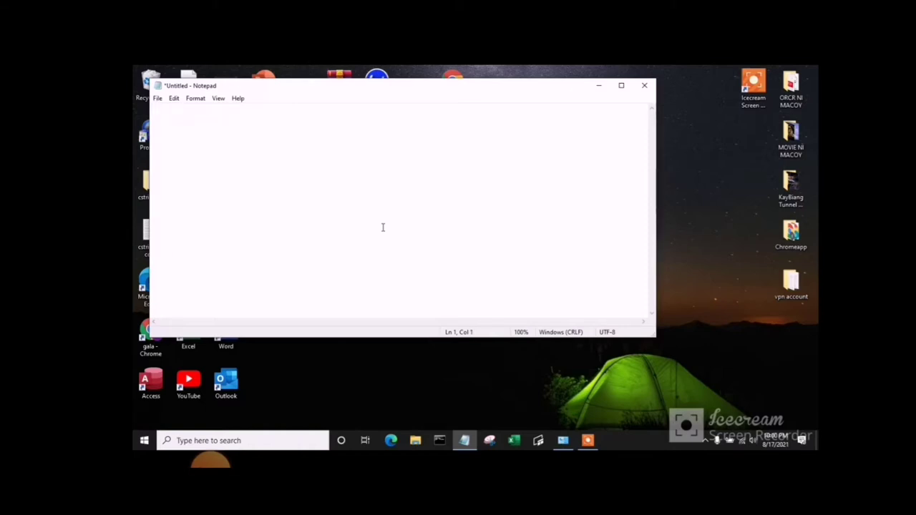
# - Minimize the note and open the properties of the Google Chrome desktop shortcut
pyautogui.click(600, 86)
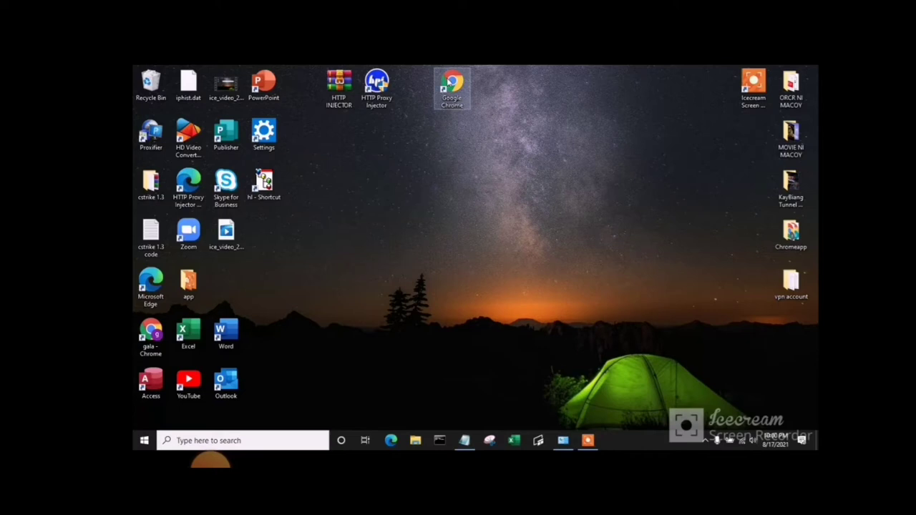
pyautogui.rightClick(452, 83)
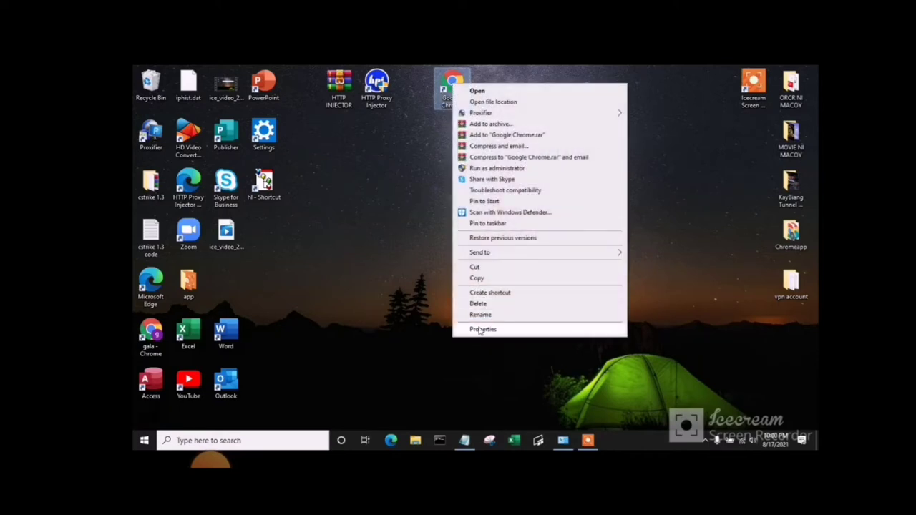
pyautogui.click(475, 329)
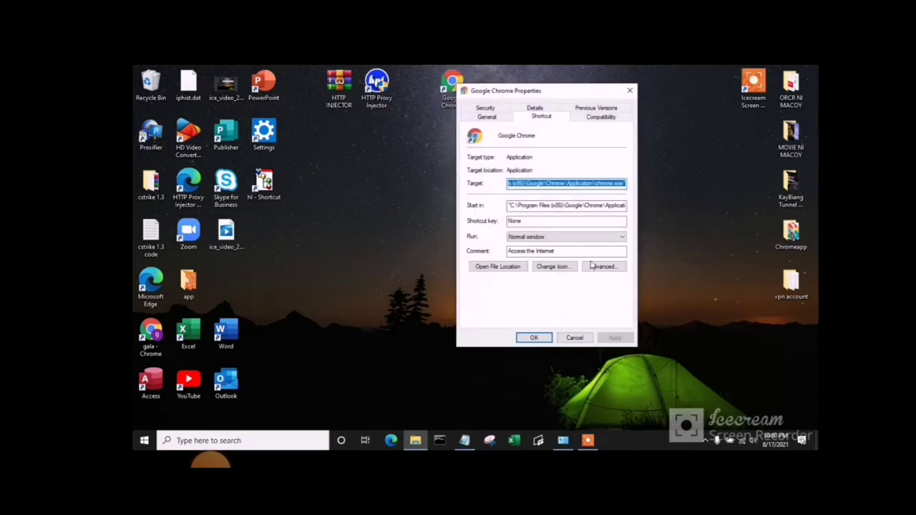
# - Run the compatibility troubleshooter for Google Chrome with the recommended settings and test the program
pyautogui.click(594, 118)
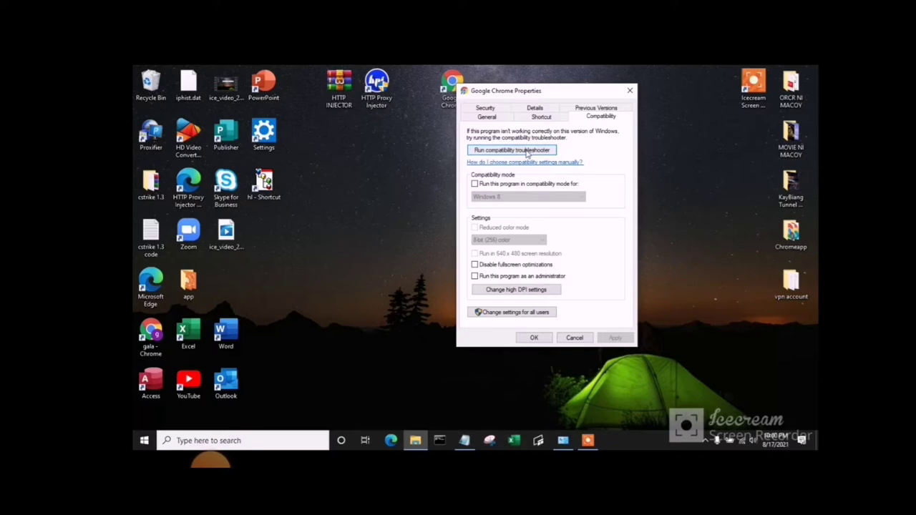
pyautogui.click(505, 151)
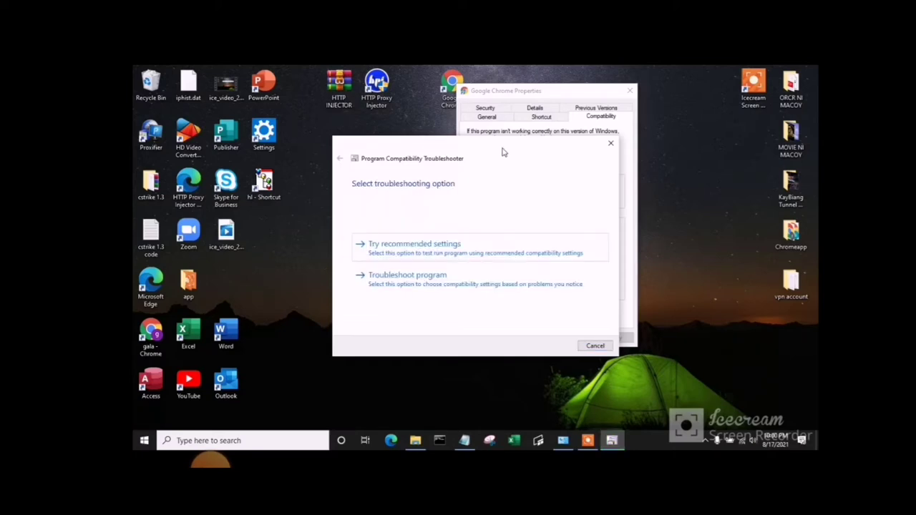
pyautogui.click(403, 251)
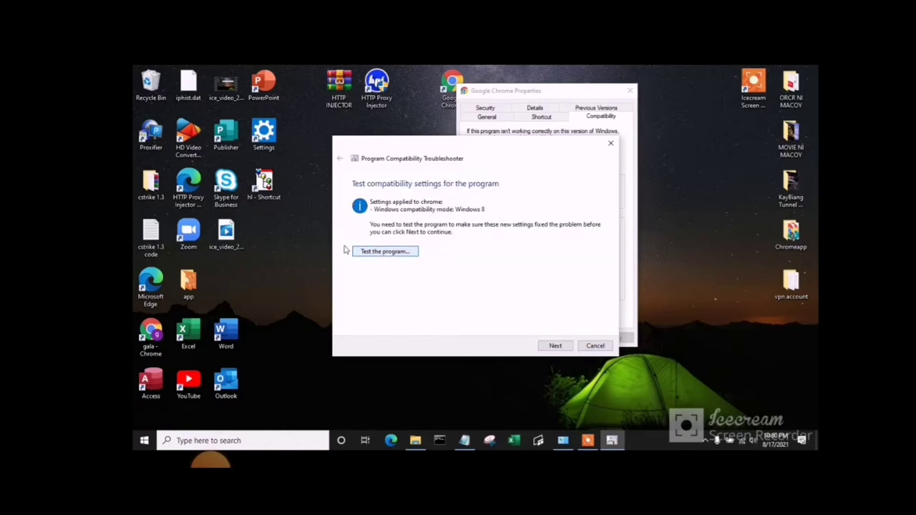
pyautogui.click(380, 253)
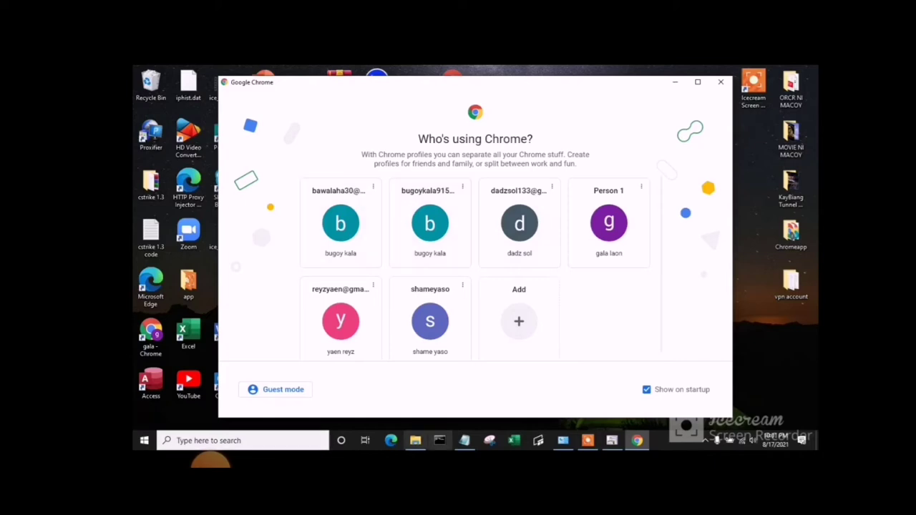
# - Switch to Notepad and write "SEE ANG BILIS MAG OPEN", keeping the note open without saving it
pyautogui.click(459, 441)
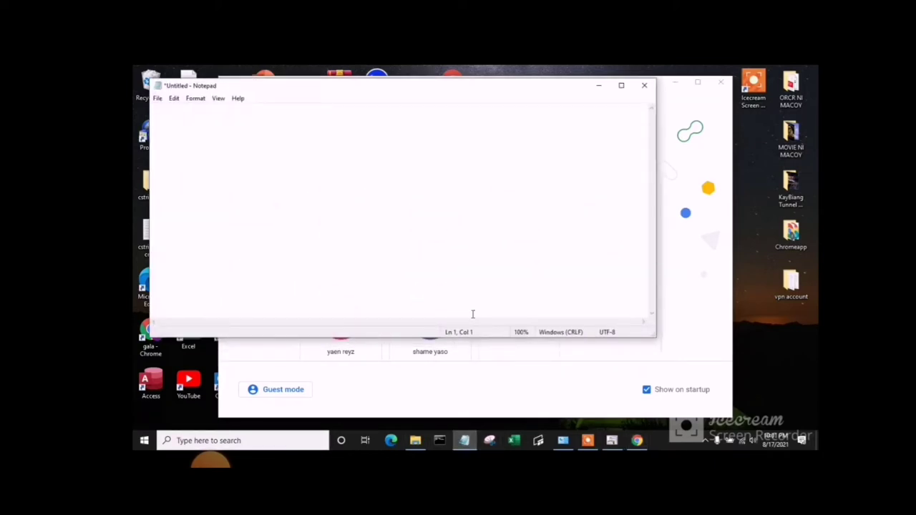
pyautogui.write('SEE ANG BILIS MAG OPEN')
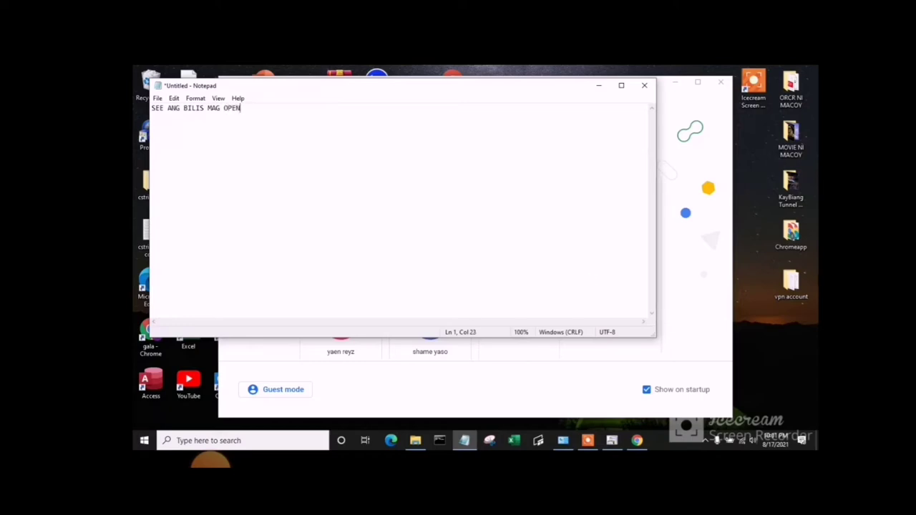
pyautogui.click(644, 86)
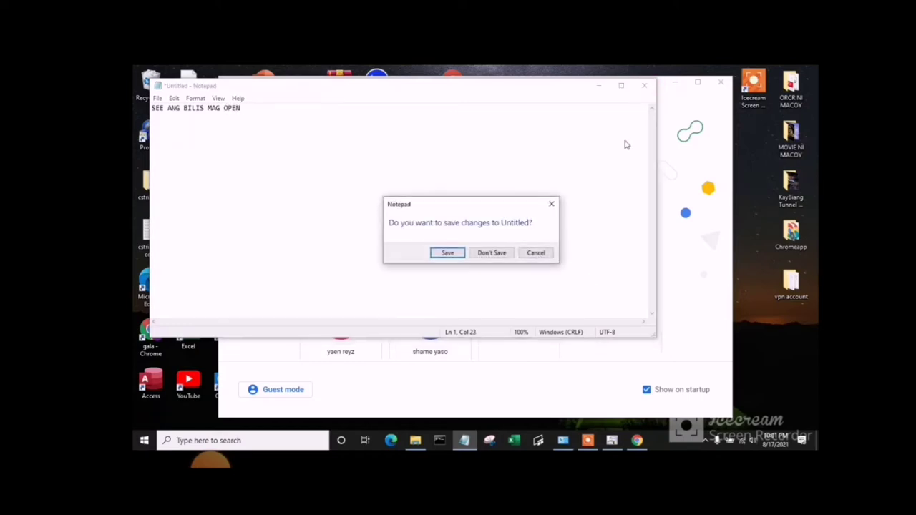
pyautogui.click(551, 204)
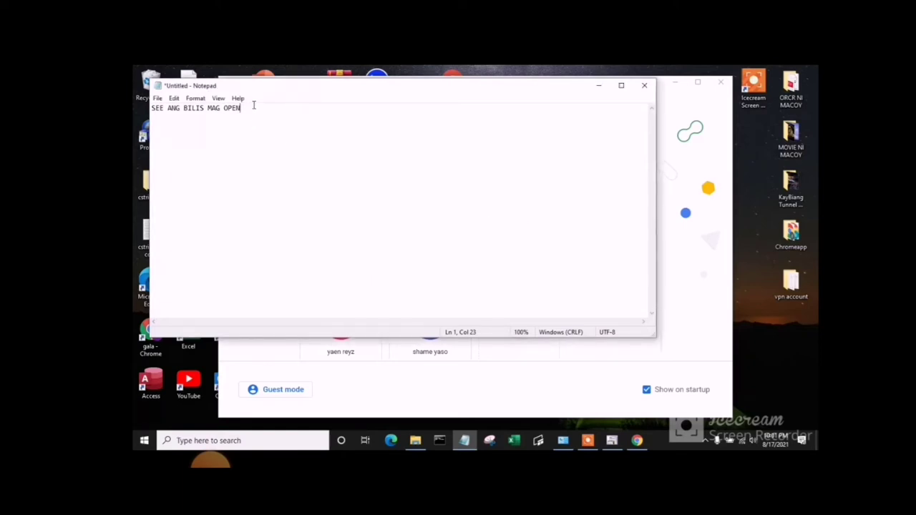
# - Erase the "SEE ANG BILIS MAG OPEN" line from the note
pyautogui.press('BackSpace')
pyautogui.press('BackSpace')
pyautogui.press('BackSpace')
pyautogui.press('BackSpace')
pyautogui.press('BackSpace')
pyautogui.press('BackSpace')
pyautogui.press('BackSpace')
pyautogui.press('BackSpace')
pyautogui.press('BackSpace')
pyautogui.press('BackSpace')
pyautogui.press('BackSpace')
pyautogui.press('BackSpace')
pyautogui.press('BackSpace')
pyautogui.press('BackSpace')
pyautogui.press('BackSpace')
pyautogui.press('BackSpace')
pyautogui.press('BackSpace')
pyautogui.press('BackSpace')
pyautogui.press('BackSpace')
pyautogui.press('BackSpace')
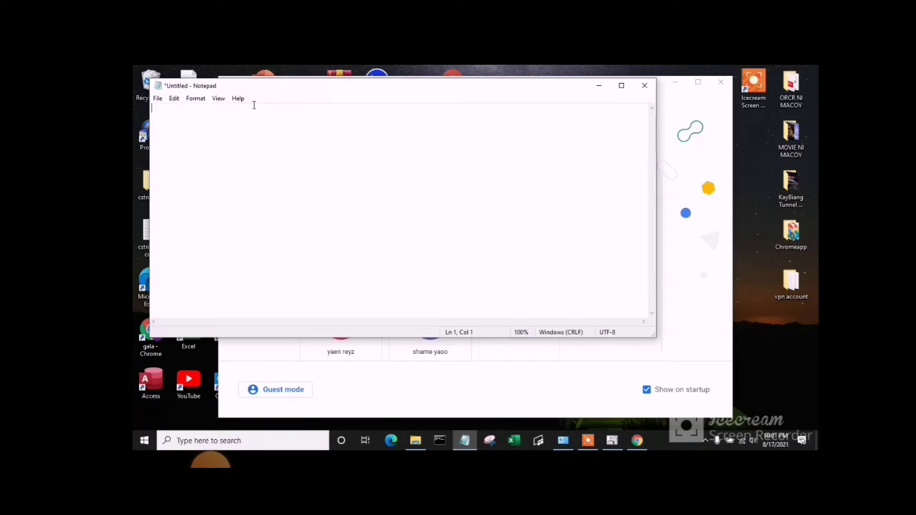
# - Write the note "KAPAG GANYAN ULIT PAG OPEN NYO NG COMPUTER" with "ULITIN NYO LANG PO SAME PROCESS" on the second line
pyautogui.write('P')
pyautogui.press('BackSpace')
pyautogui.write('KAPAG GANYAN UYLIT')
pyautogui.press('BackSpace')
pyautogui.press('BackSpace')
pyautogui.press('BackSpace')
pyautogui.press('BackSpace')
pyautogui.press('BackSpace')
pyautogui.write('LIY')
pyautogui.write('T ')
pyautogui.write('PAG OP')
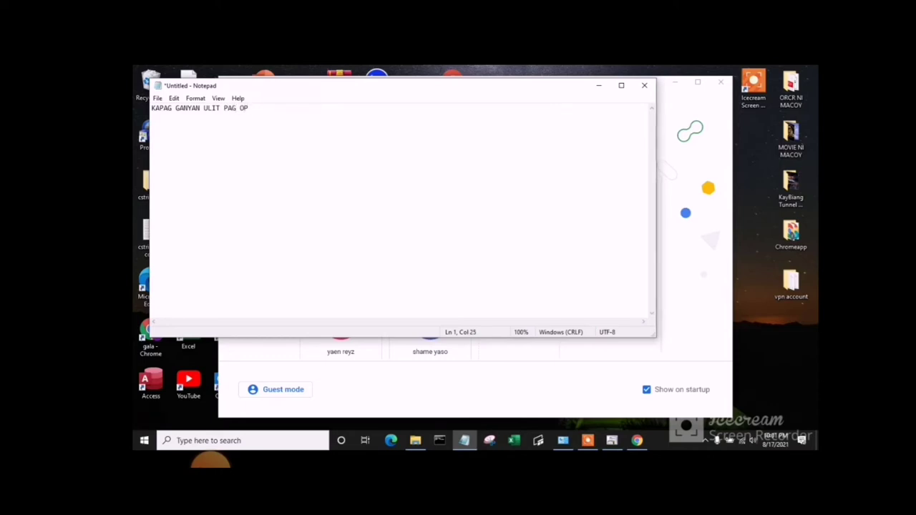
pyautogui.write('EN NYO NG COMPUTER')
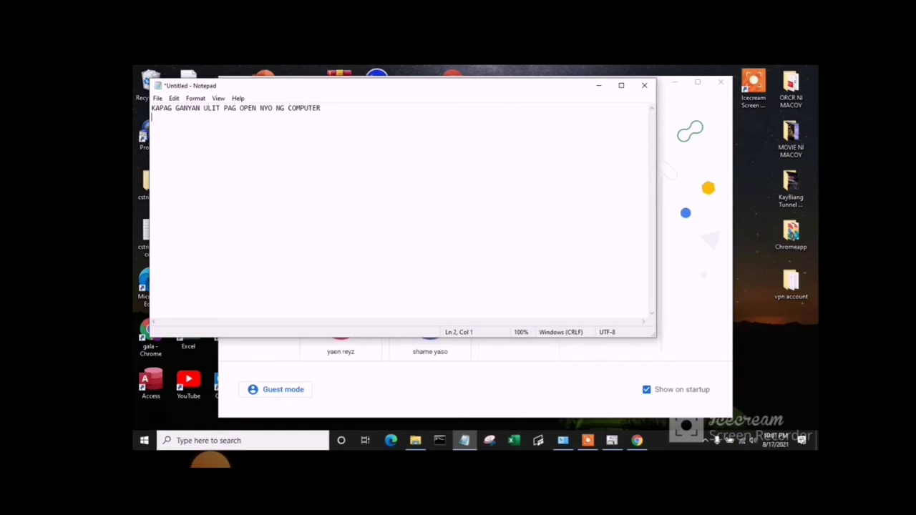
pyautogui.write('ULITIN NYO LANG PO SAME PR')
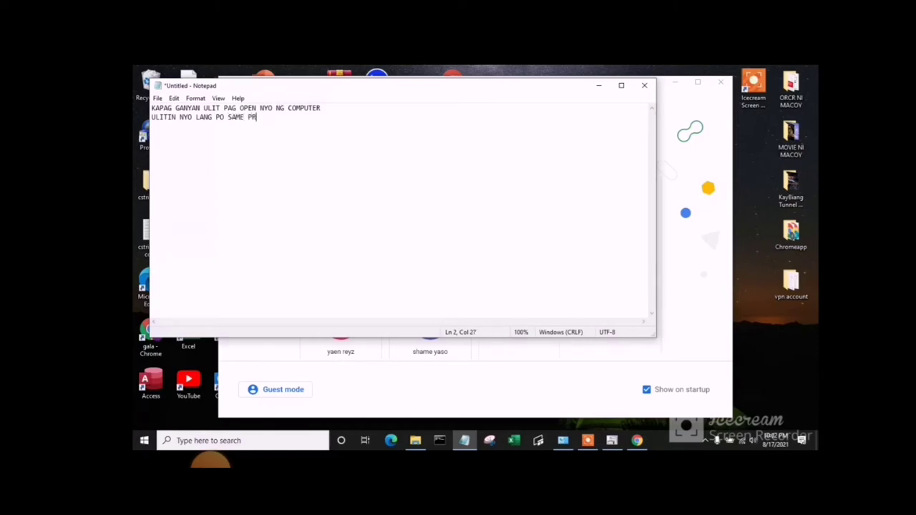
pyautogui.write('OCESS')
# - Select both lines of the note and delete them
pyautogui.hotkey('shift', 'Left')
pyautogui.hotkey('shift', 'Left')
pyautogui.hotkey('shift', 'Left')
pyautogui.hotkey('shift', 'Left')
pyautogui.hotkey('shift', 'Left')
pyautogui.hotkey('shift', 'Left')
pyautogui.hotkey('shift', 'Left')
pyautogui.hotkey('shift', 'Left')
pyautogui.hotkey('shift', 'Left')
pyautogui.hotkey('shift', 'Left')
pyautogui.hotkey('shift', 'Left')
pyautogui.hotkey('shift', 'Left')
pyautogui.hotkey('shift', 'Left')
pyautogui.hotkey('shift', 'Left')
pyautogui.hotkey('shift', 'Left')
pyautogui.hotkey('shift', 'Left')
pyautogui.hotkey('shift', 'Left')
pyautogui.hotkey('shift', 'Left')
pyautogui.hotkey('shift', 'Left')
pyautogui.hotkey('shift', 'Left')
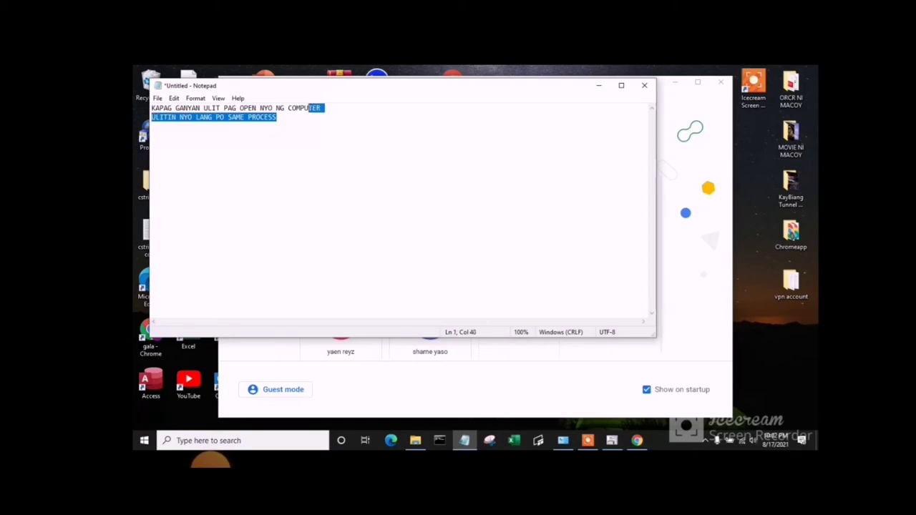
pyautogui.hotkey('shift', 'Left')
pyautogui.hotkey('shift', 'Left')
pyautogui.hotkey('shift', 'Left')
pyautogui.hotkey('shift', 'Left')
pyautogui.hotkey('shift', 'Left')
pyautogui.hotkey('shift', 'Left')
pyautogui.hotkey('shift', 'Left')
pyautogui.hotkey('shift', 'Left')
pyautogui.hotkey('shift', 'Left')
pyautogui.hotkey('shift', 'Left')
pyautogui.hotkey('shift', 'Left')
pyautogui.hotkey('shift', 'Left')
pyautogui.hotkey('shift', 'Left')
pyautogui.hotkey('shift', 'Left')
pyautogui.hotkey('shift', 'Left')
pyautogui.hotkey('shift', 'Left')
pyautogui.hotkey('shift', 'Left')
pyautogui.hotkey('shift', 'Left')
pyautogui.hotkey('shift', 'Left')
pyautogui.hotkey('shift', 'Left')
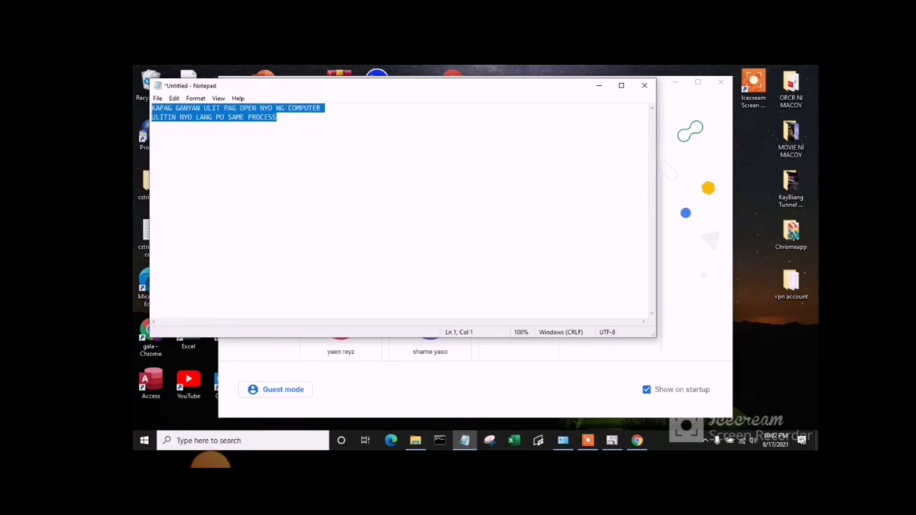
pyautogui.press('BackSpace')
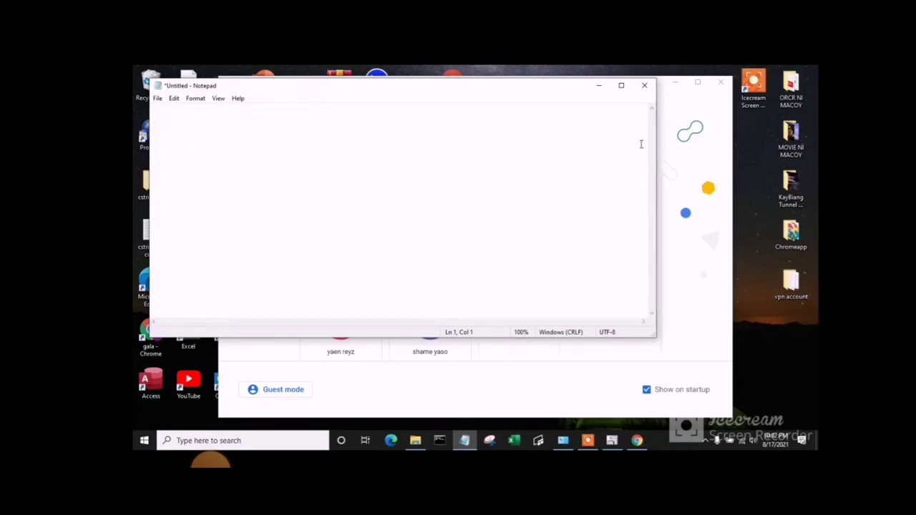
# - Close the tested Chrome window, save the compatibility settings for the program, and close the troubleshooter and shortcut properties
pyautogui.click(600, 86)
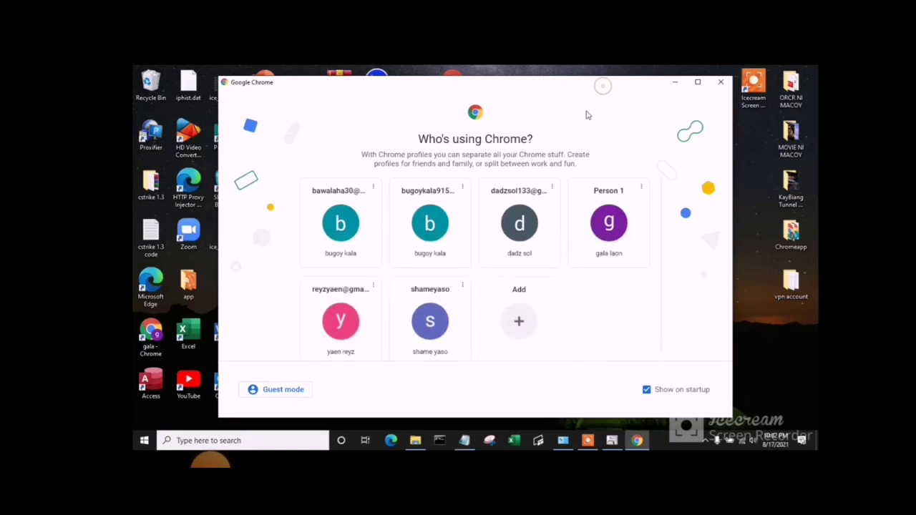
pyautogui.click(721, 83)
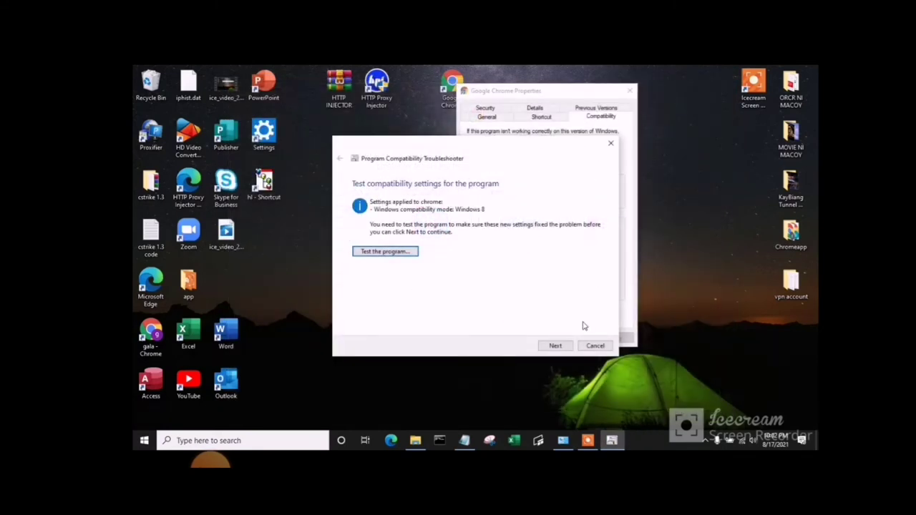
pyautogui.click(554, 347)
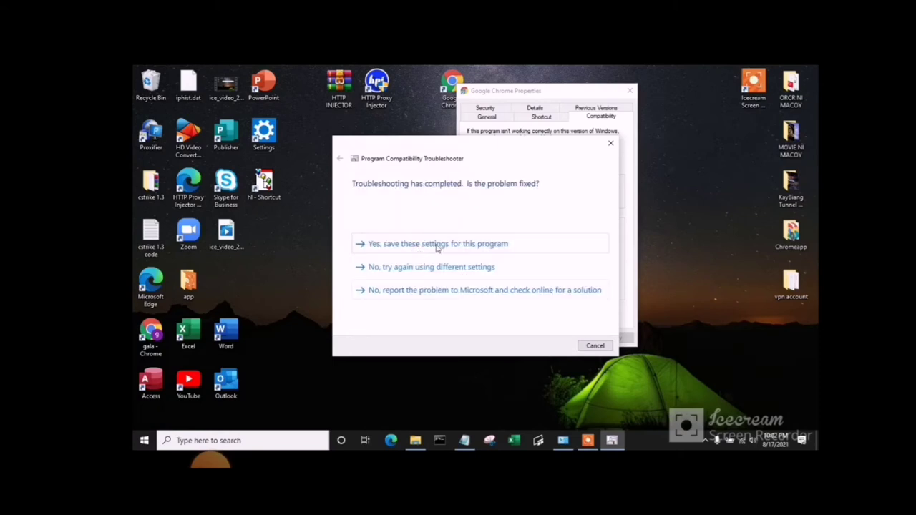
pyautogui.click(462, 244)
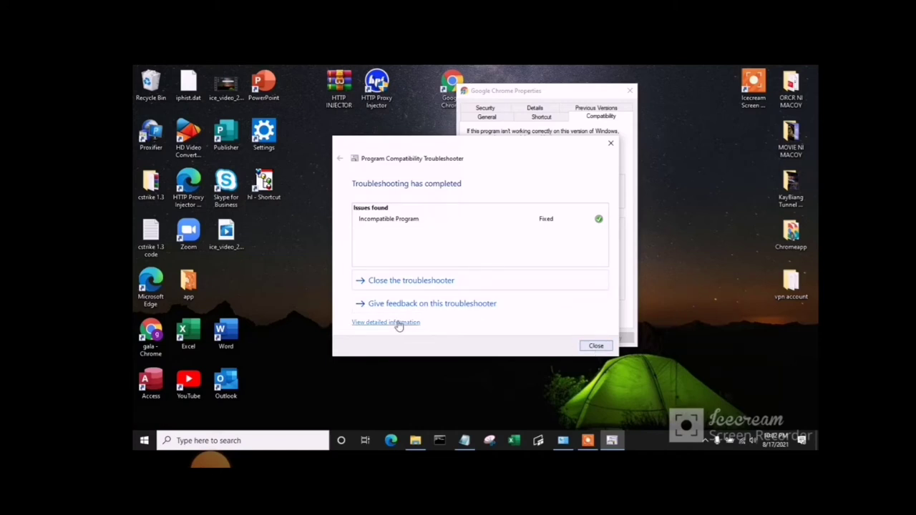
pyautogui.click(422, 281)
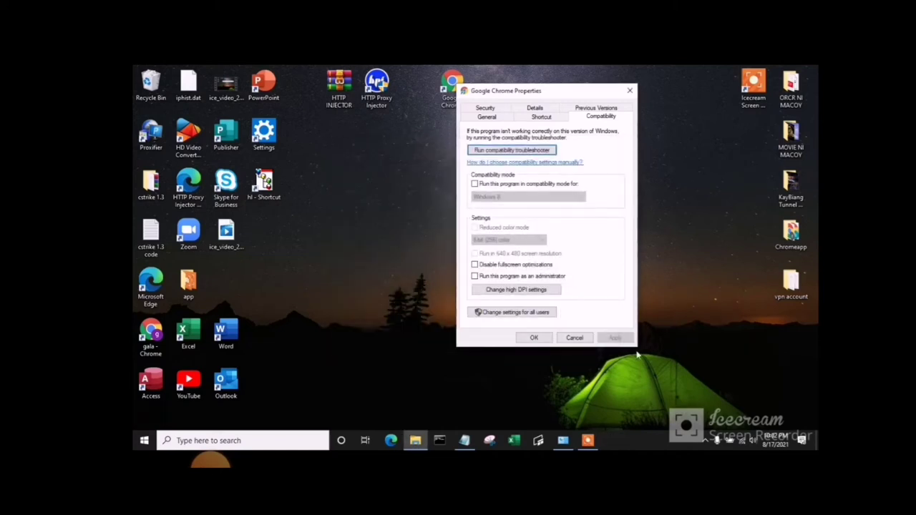
pyautogui.click(532, 338)
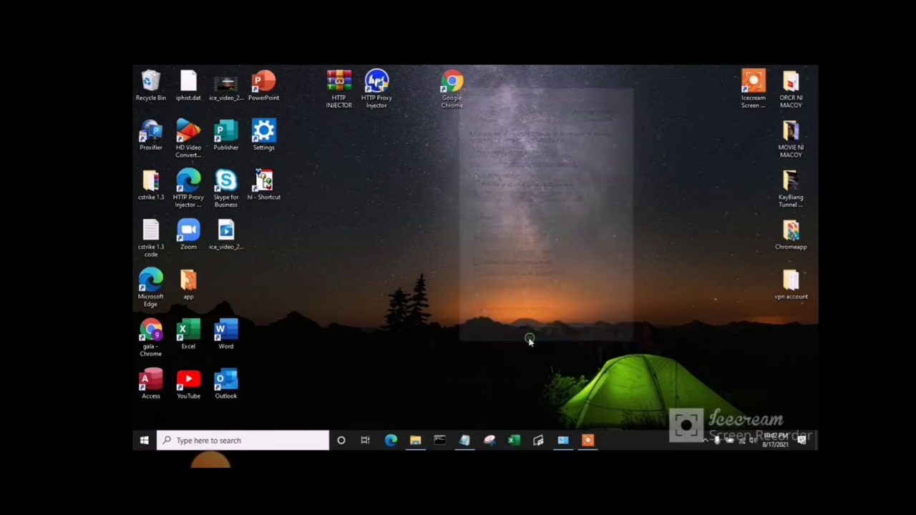
# - Refresh the desktop and open Google Chrome from its desktop shortcut
pyautogui.rightClick(461, 203)
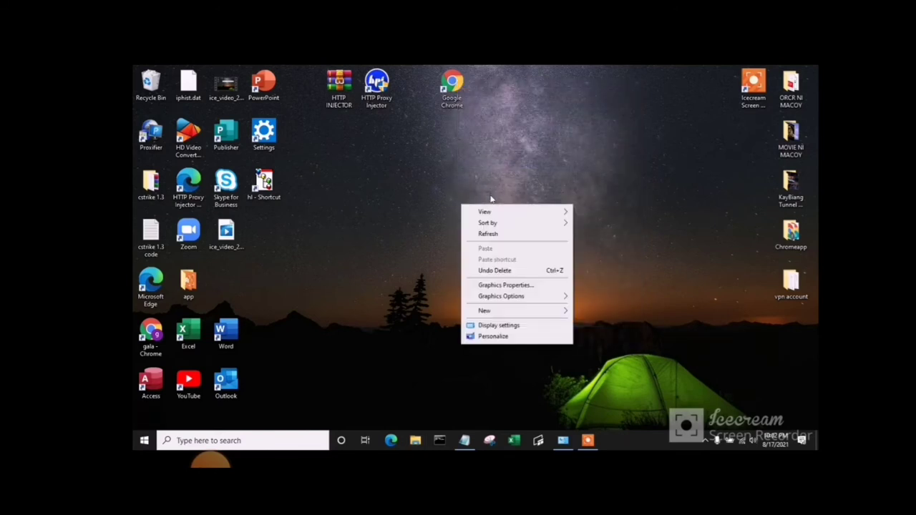
pyautogui.click(492, 235)
pyautogui.click(456, 92)
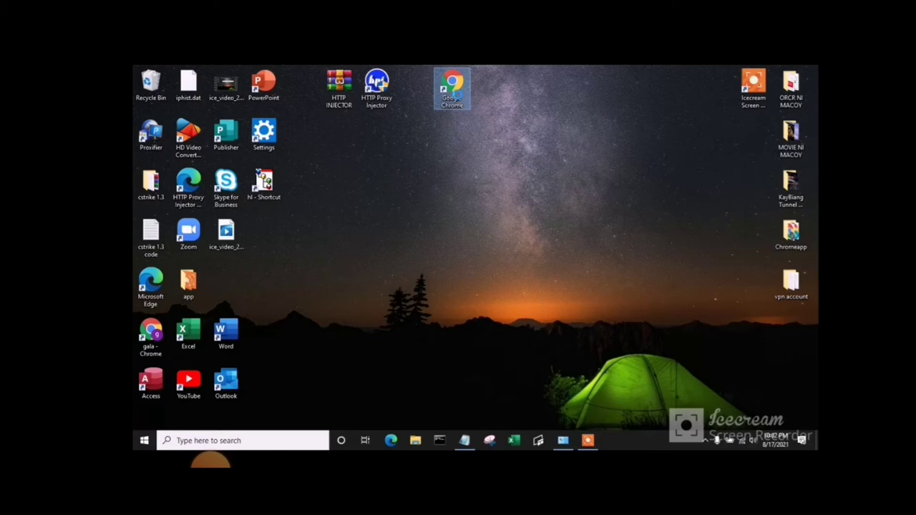
pyautogui.rightClick(459, 99)
pyautogui.click(471, 106)
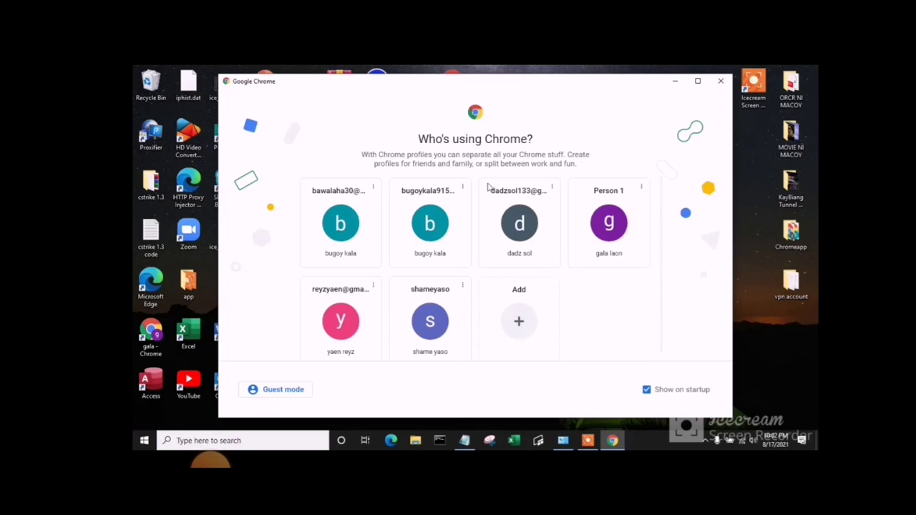
# - Write "SEE ANG BILIS NYA MAG OPEN" in the Windows search box and dismiss the search results
pyautogui.click(234, 443)
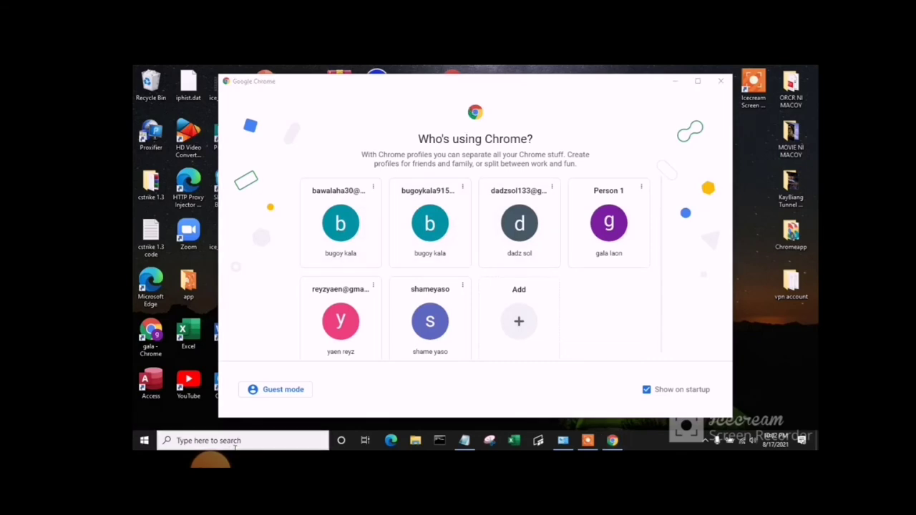
pyautogui.write('SE')
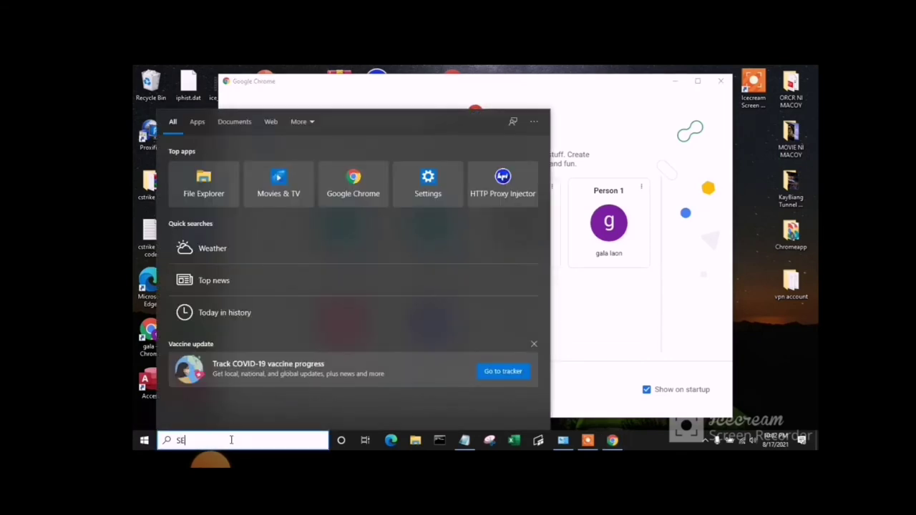
pyautogui.write('E A')
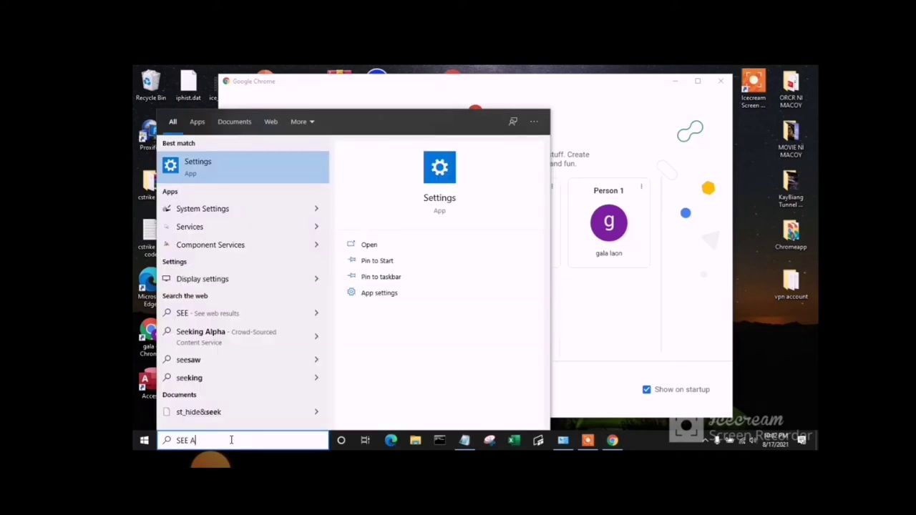
pyautogui.write('MQ')
pyautogui.press('BackSpace')
pyautogui.press('BackSpace')
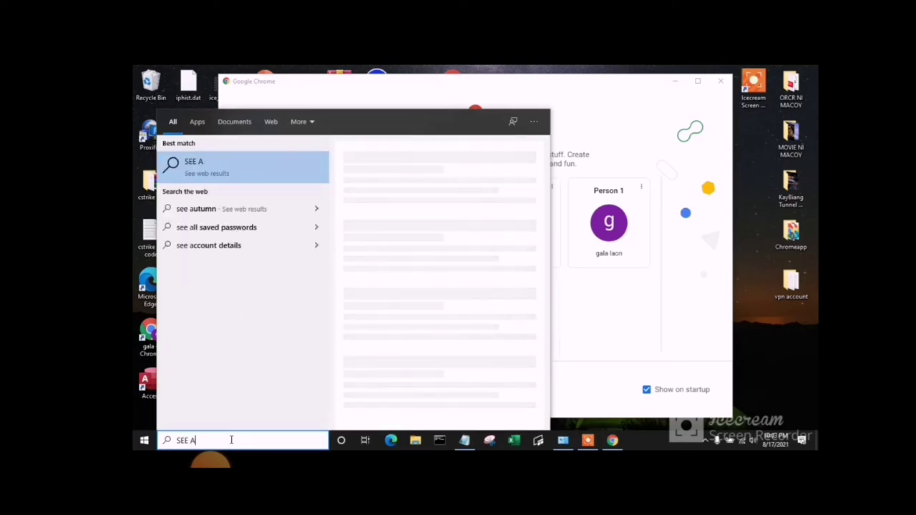
pyautogui.write('NG ')
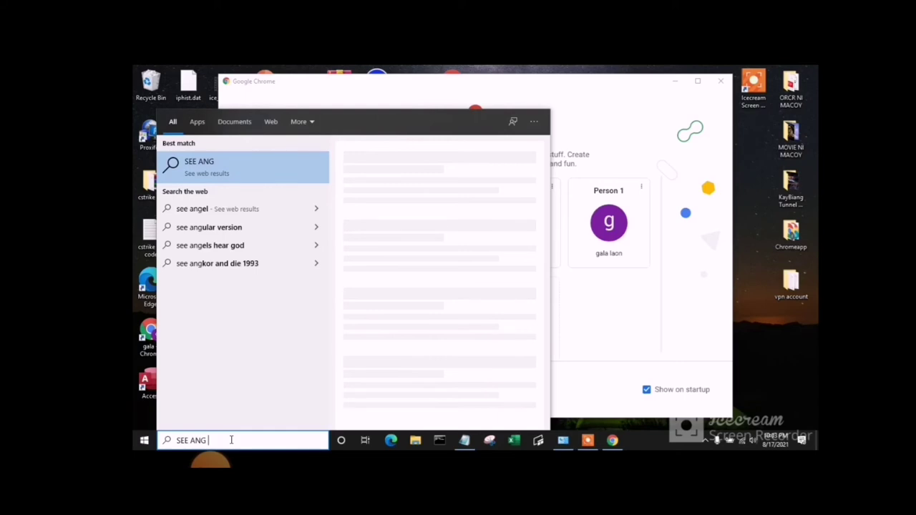
pyautogui.write('BILIS NYA')
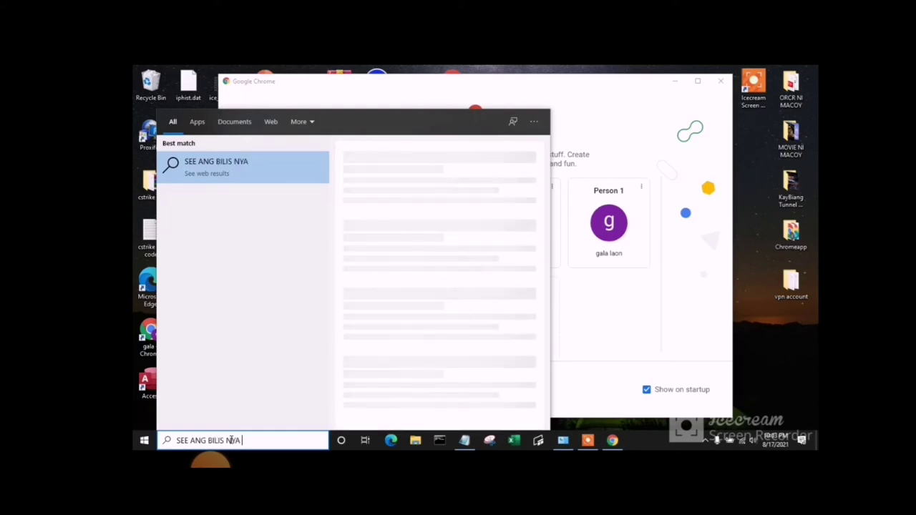
pyautogui.write(' MAG OPEN')
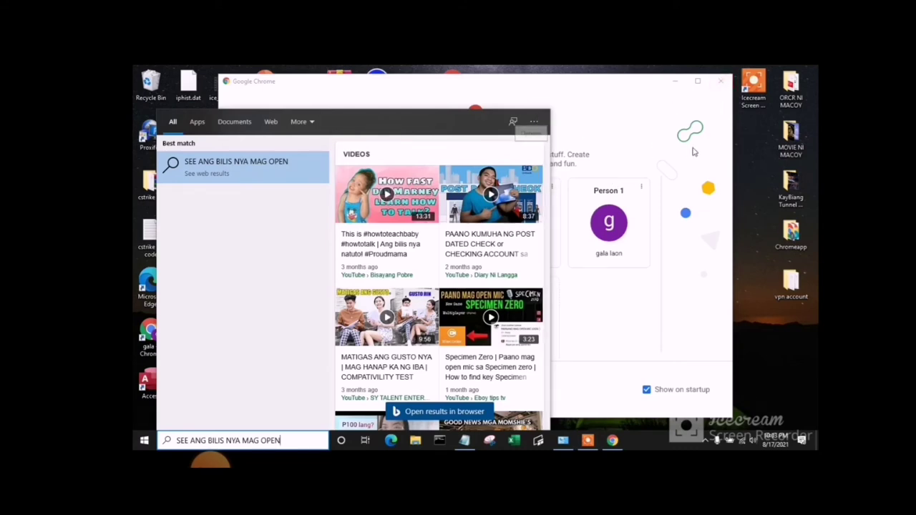
pyautogui.click(748, 195)
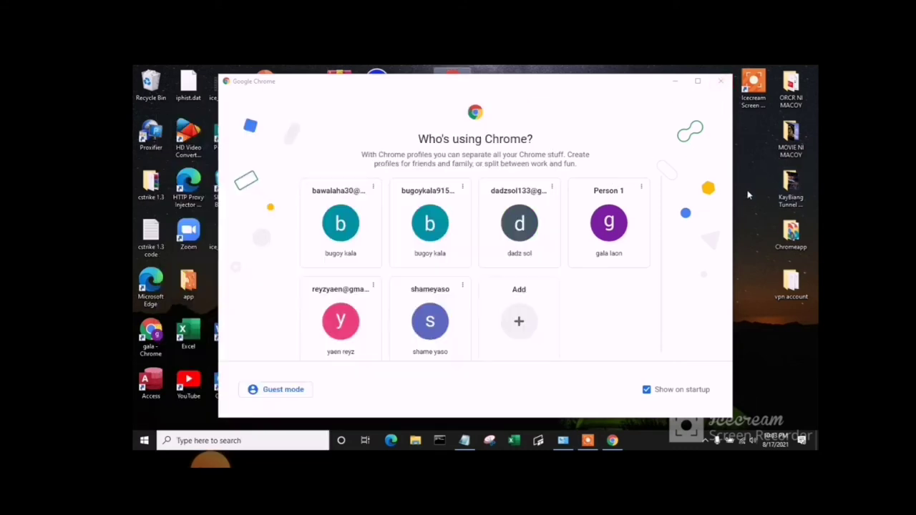
# - Close the profile chooser, relaunch Google Chrome from its shortcut on the refreshed desktop, and open the first listed profile
pyautogui.click(721, 81)
pyautogui.rightClick(610, 143)
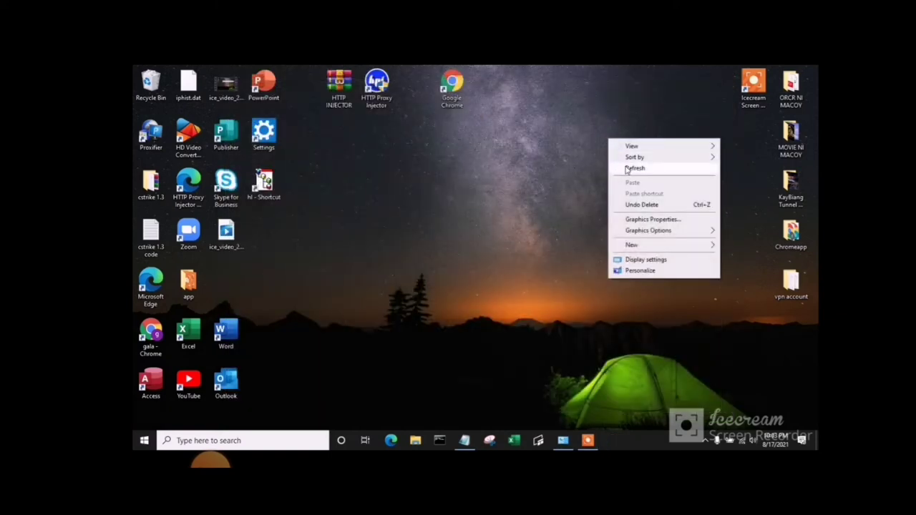
pyautogui.click(627, 168)
pyautogui.click(451, 84)
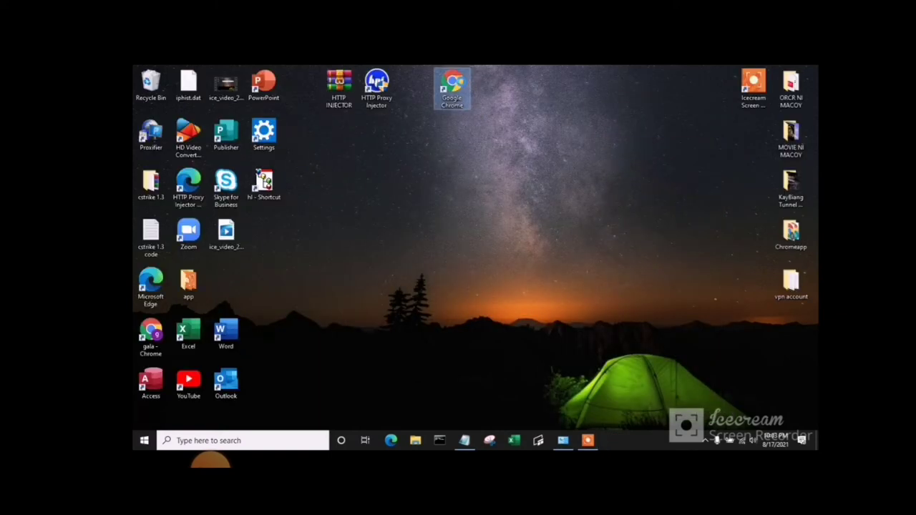
pyautogui.rightClick(462, 83)
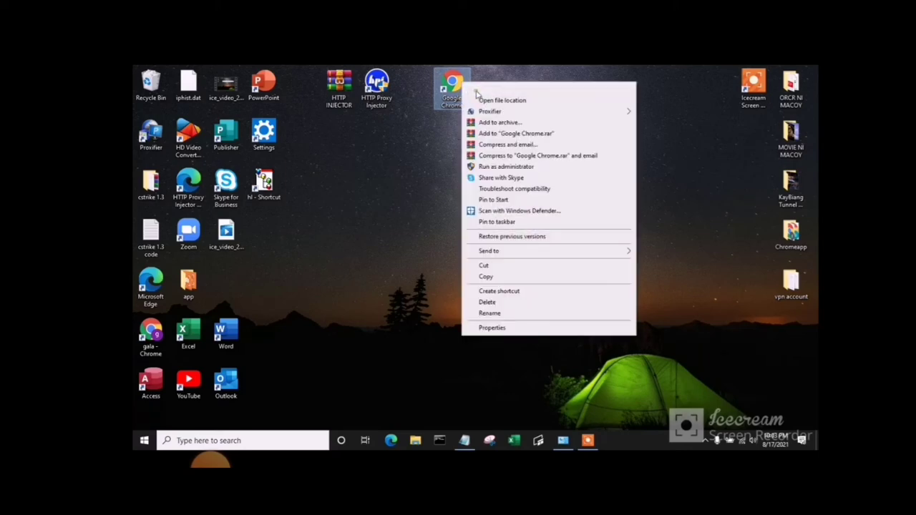
pyautogui.click(478, 91)
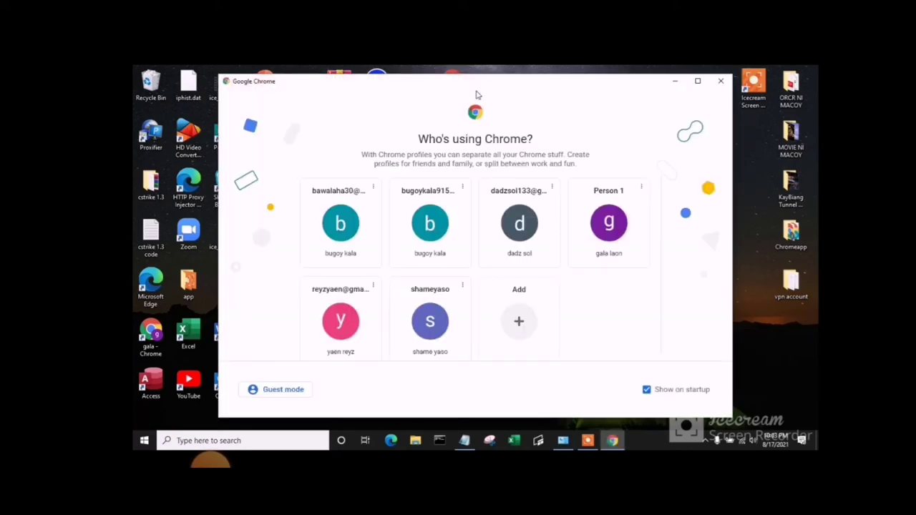
pyautogui.click(359, 242)
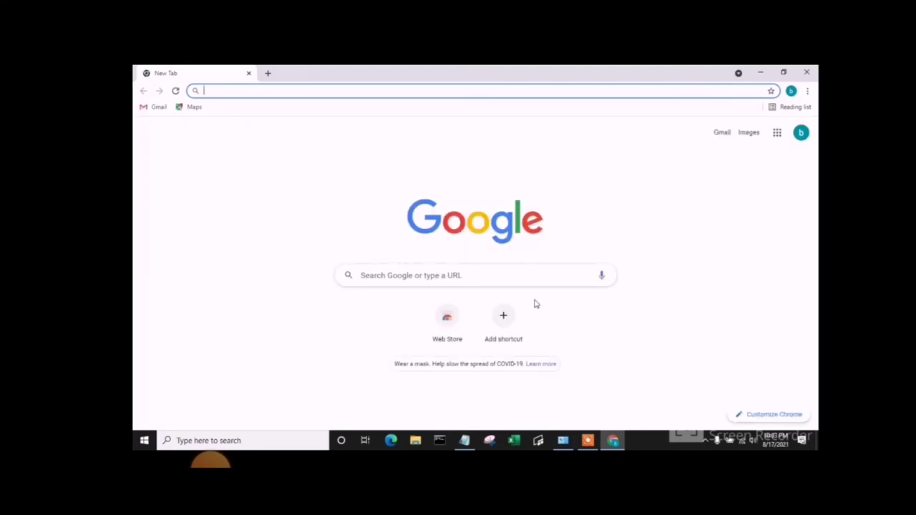
# - Close the Chrome browser window and refresh the desktop
pyautogui.click(806, 72)
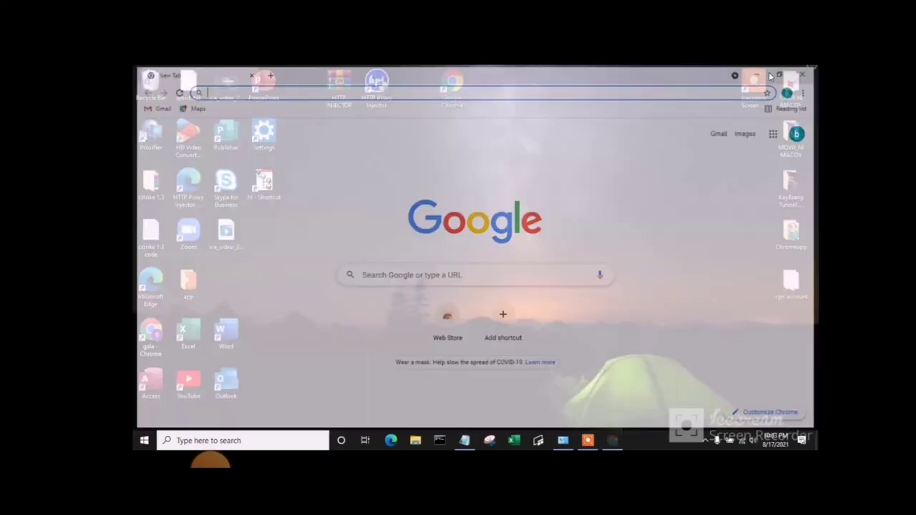
pyautogui.rightClick(563, 175)
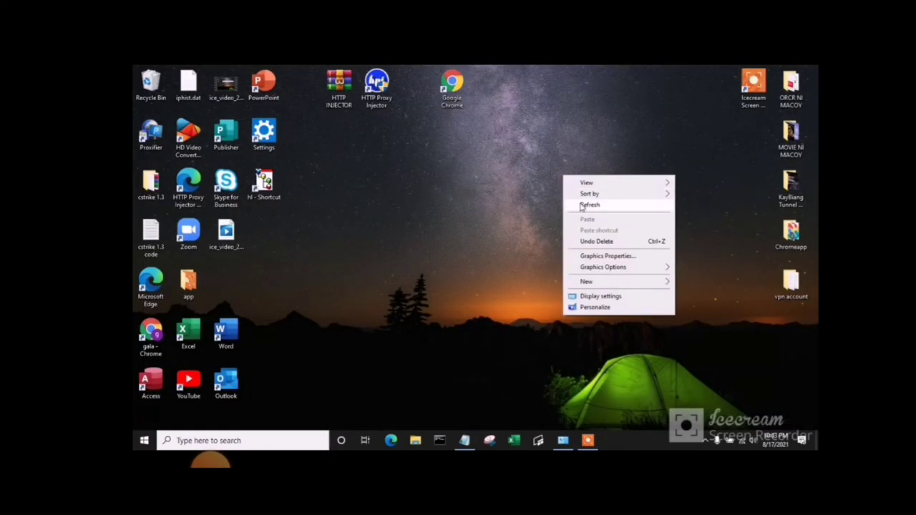
pyautogui.click(581, 203)
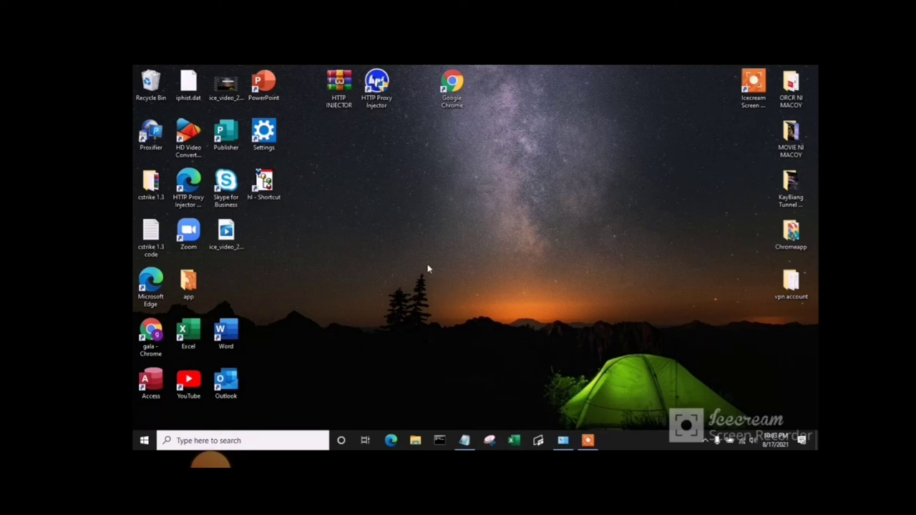
# - Switch to the empty Notepad note and start a new line of text with "Y"
pyautogui.click(464, 441)
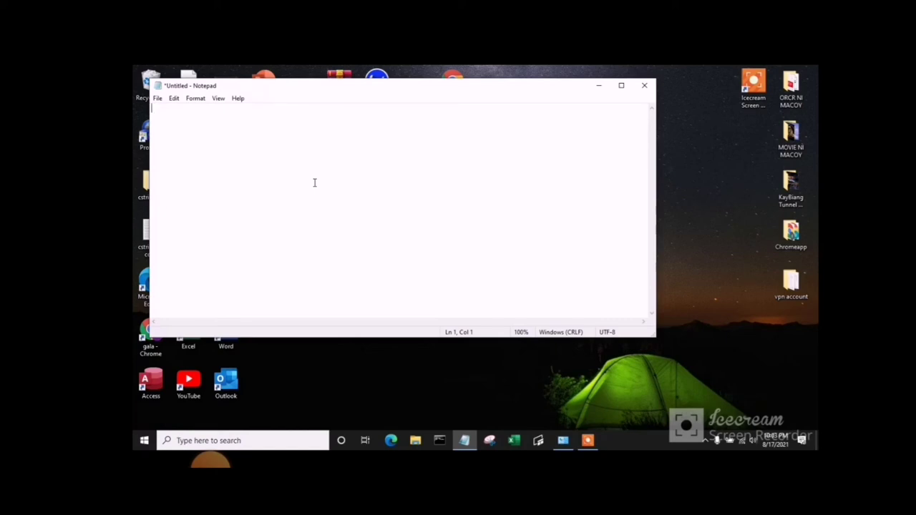
pyautogui.write('y')
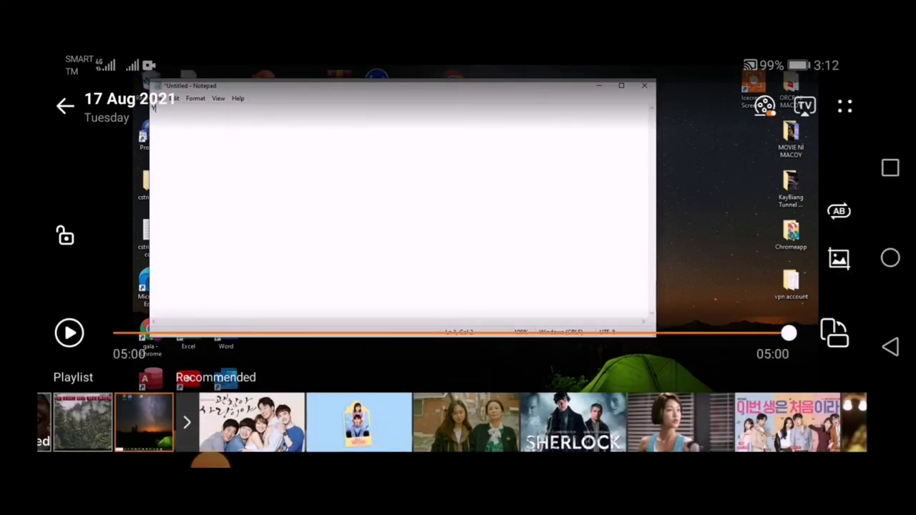